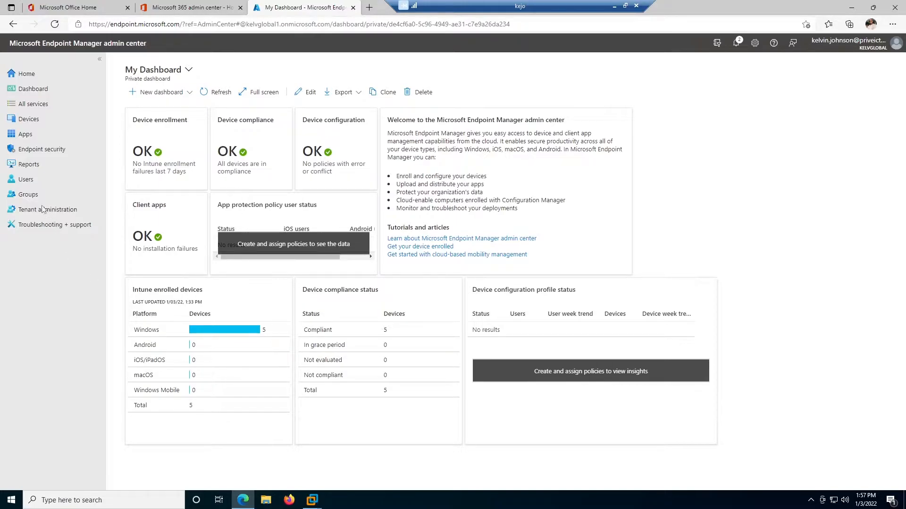
- Go to the All users list from the left navigation pane
left_click(27, 183)
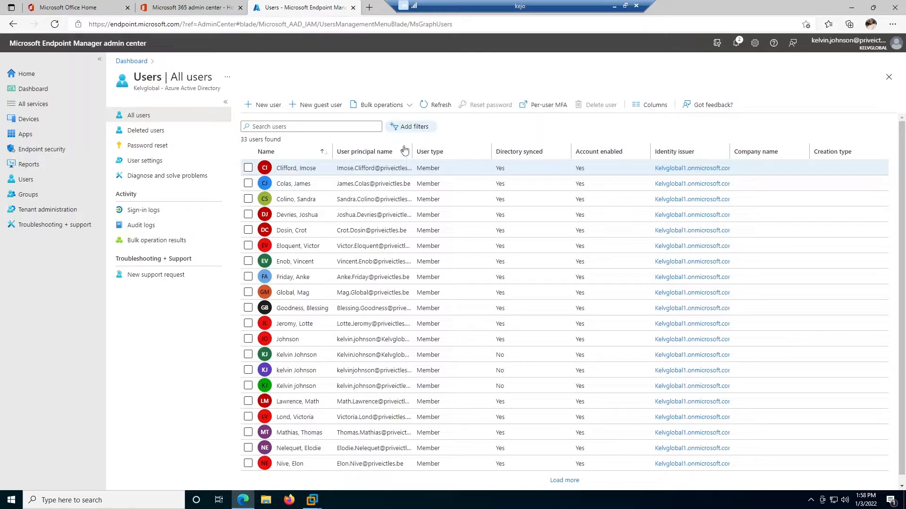
- Start a new user and enter the new user's sign-in name, display name, first name and last name
left_click(263, 108)
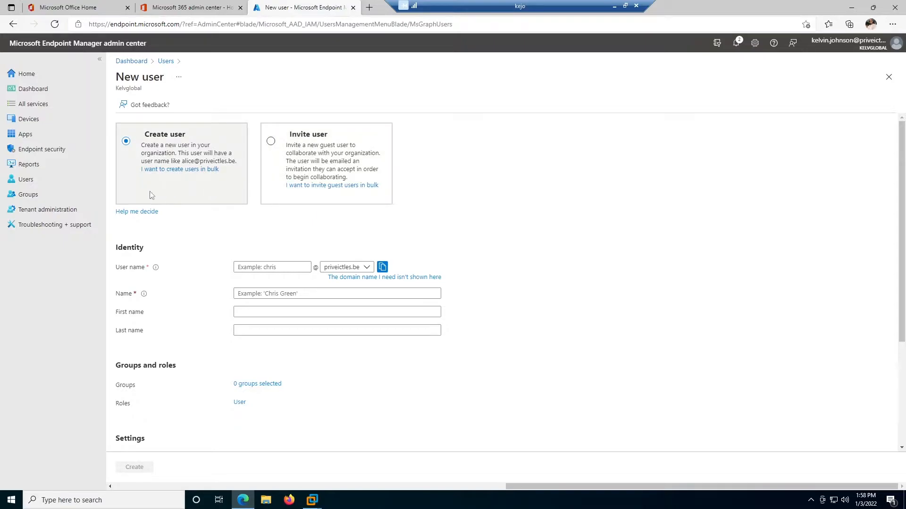
left_click(241, 267)
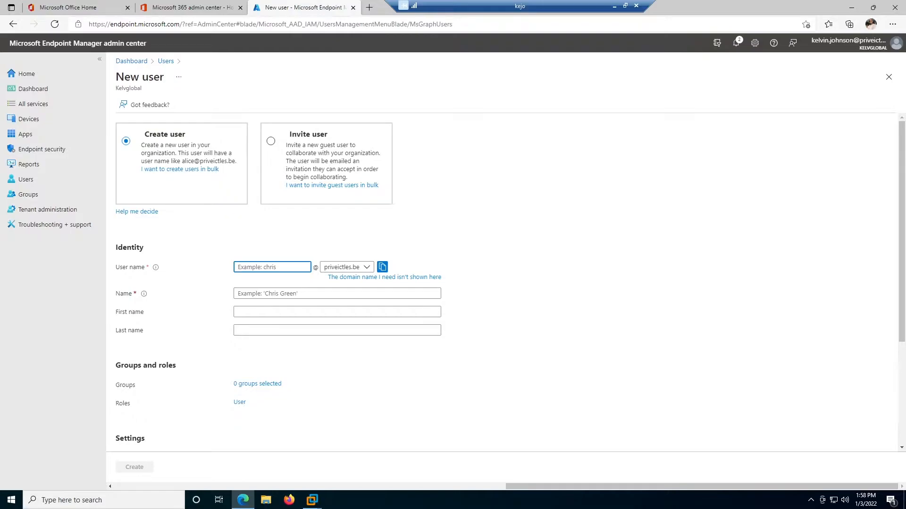
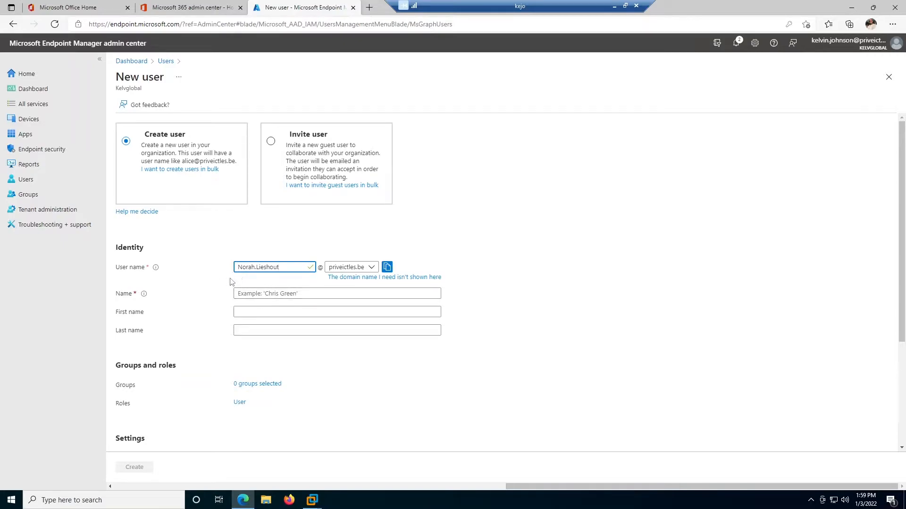
left_click(244, 294)
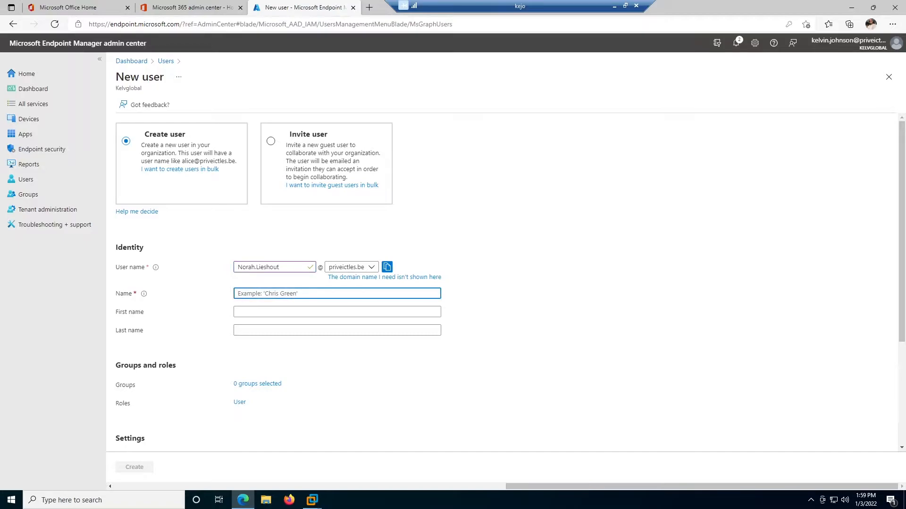
left_click(239, 311)
left_click(239, 330)
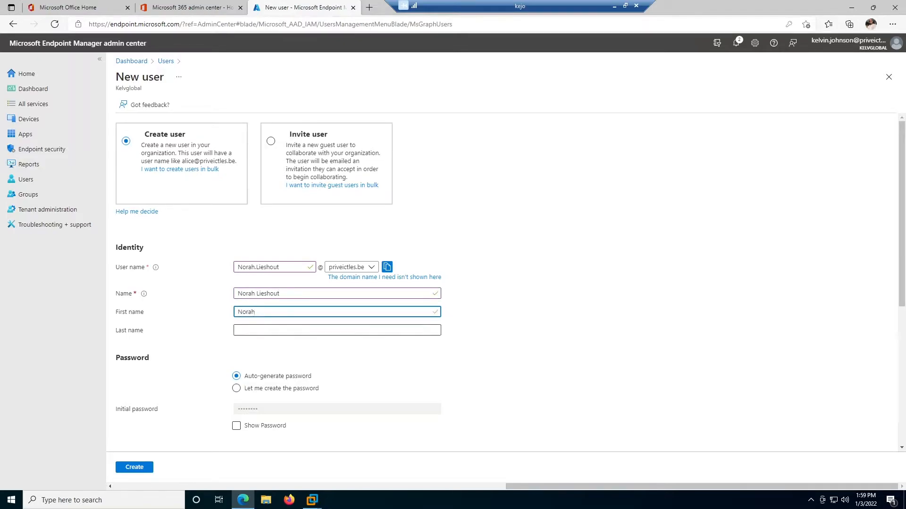
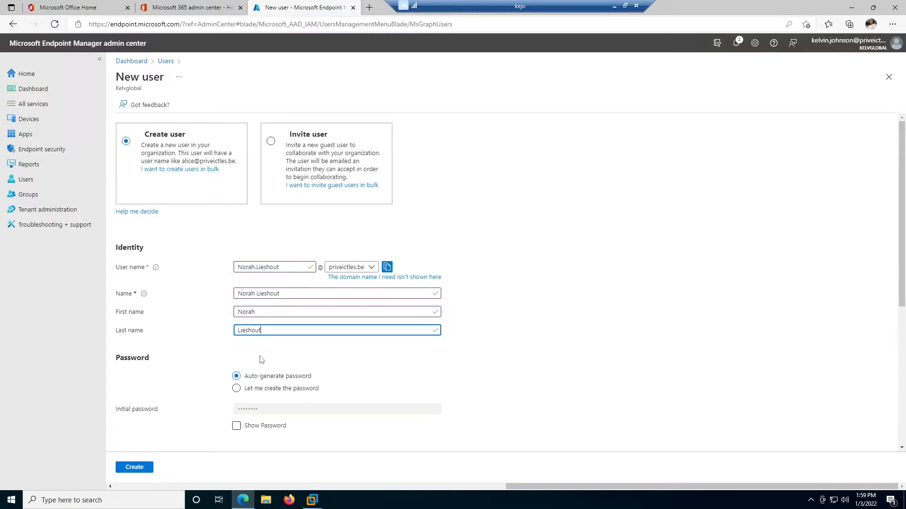
- Choose 'Let me create the password' and enter a custom initial password
scroll(260, 360, "down", 4)
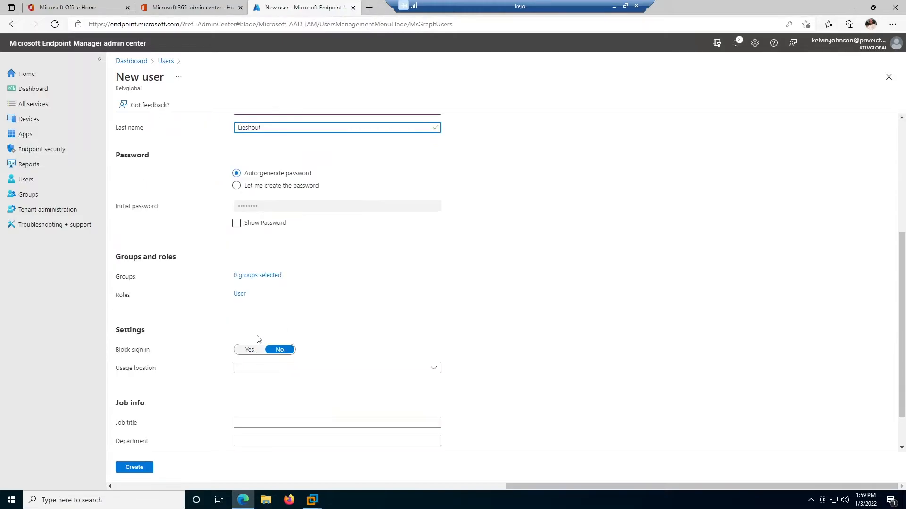
left_click(236, 185)
left_click(283, 206)
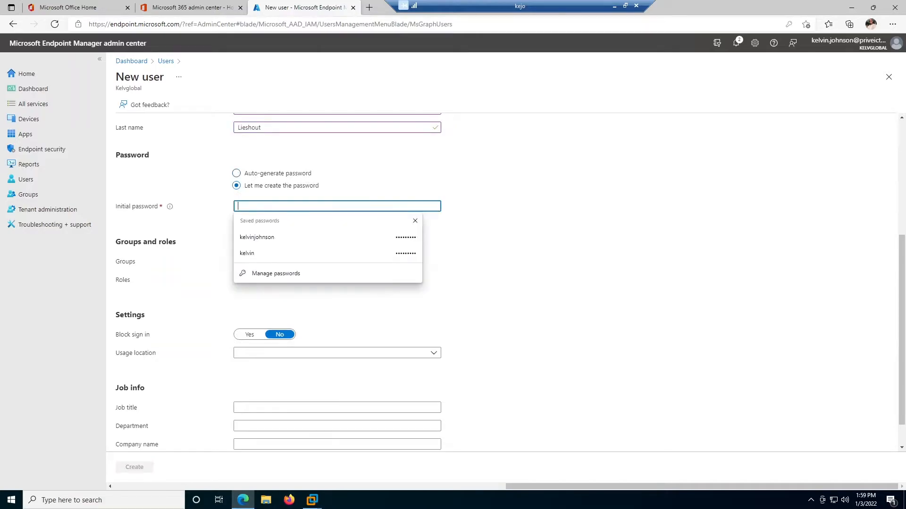
type("*******")
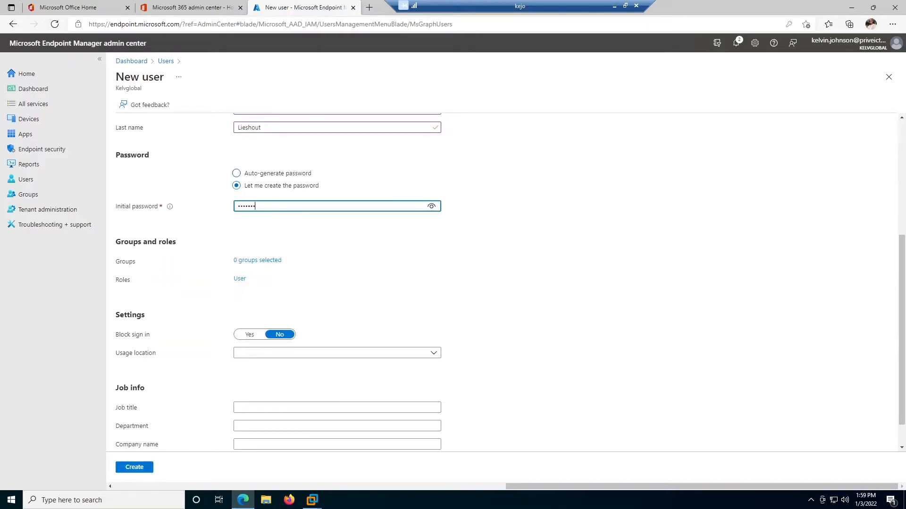
type("**")
- Filter usage locations by 'belg' and set the usage location to Belgium
scroll(386, 256, "down", 1)
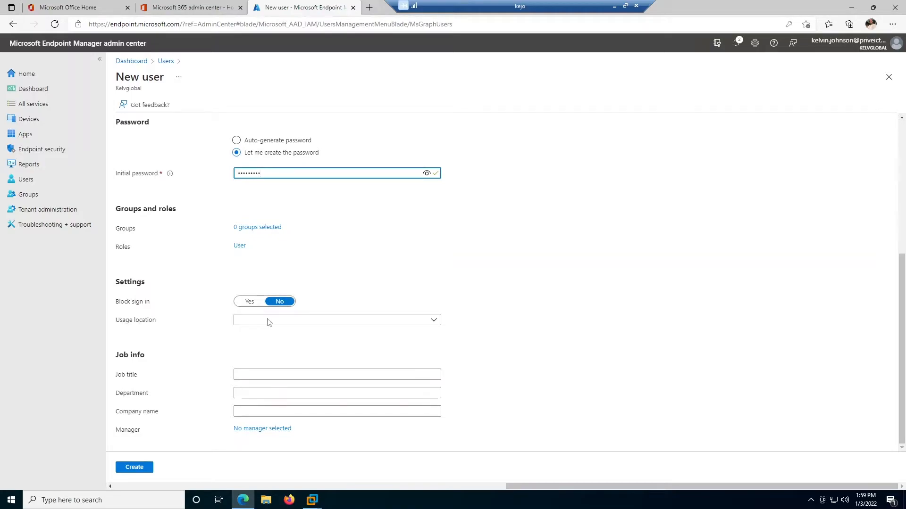
left_click(429, 321)
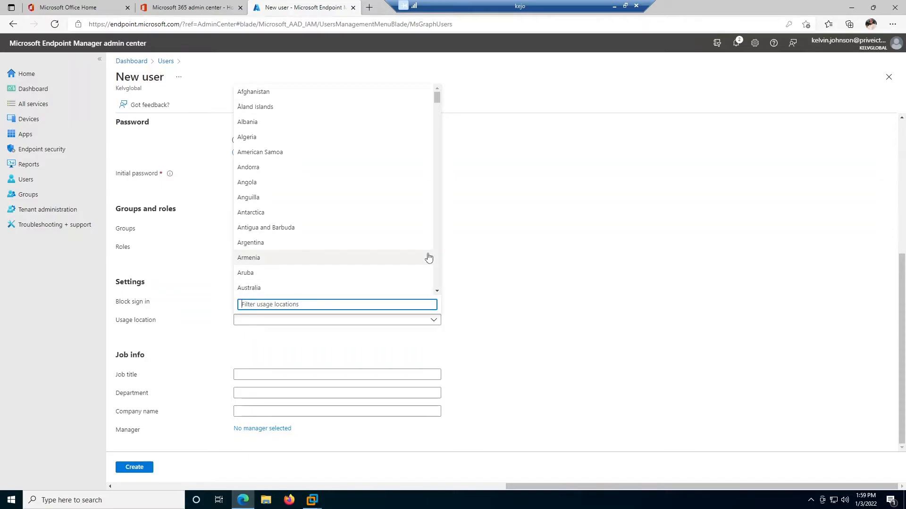
type("belg")
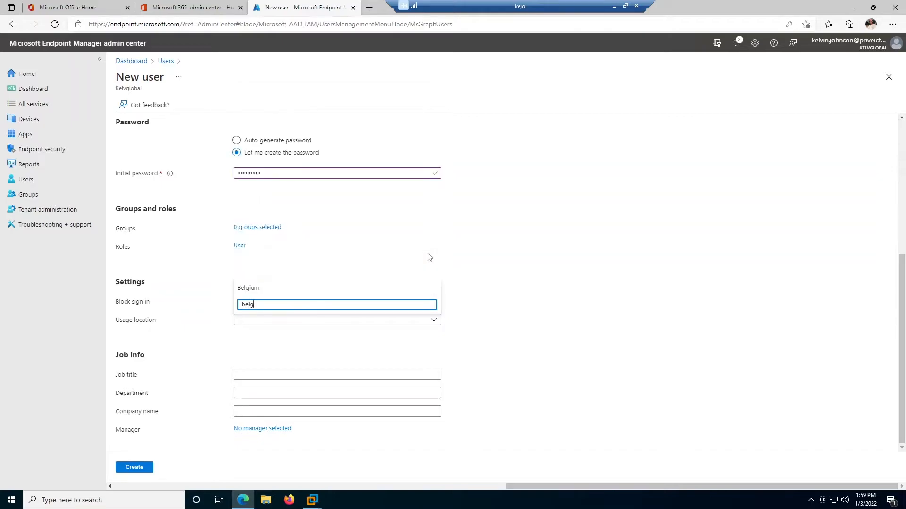
left_click(274, 289)
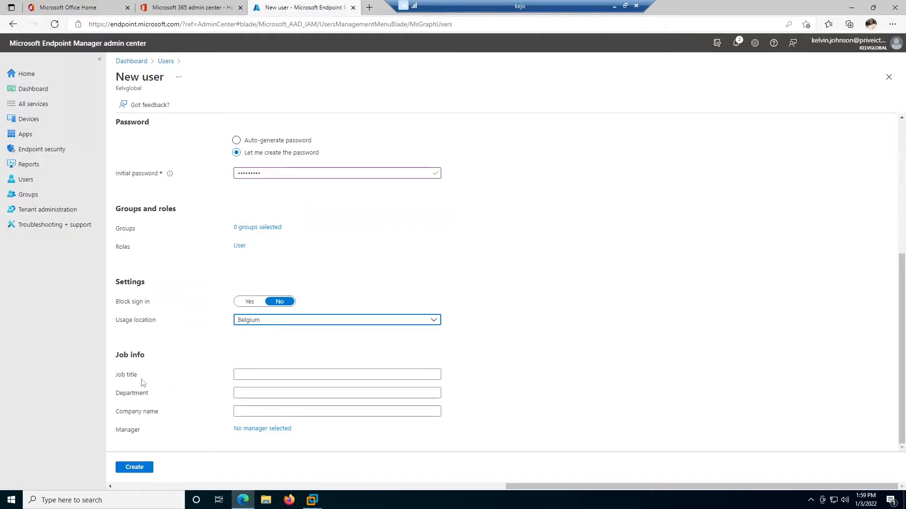
- Fill in the job info with Sales and company name 'Kelvglobal ICT'
left_click(238, 375)
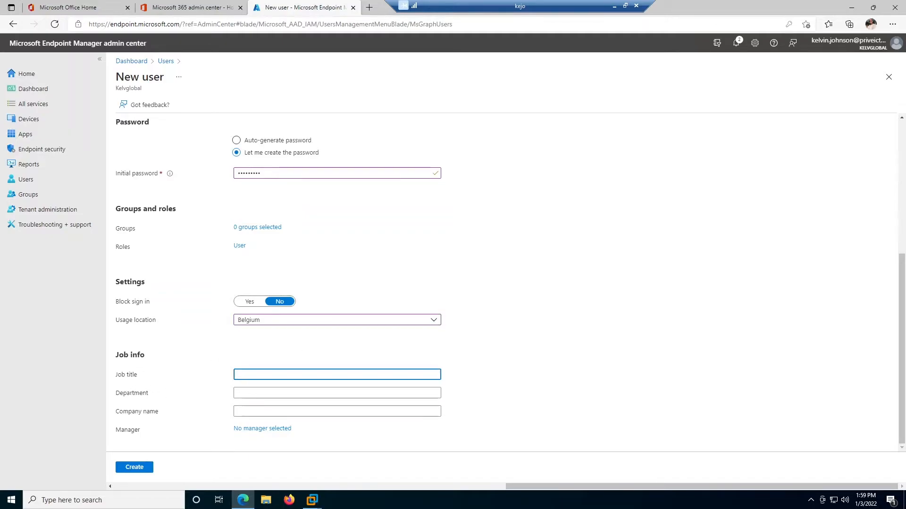
type("Sales Manager")
left_click(261, 392)
type("Sales")
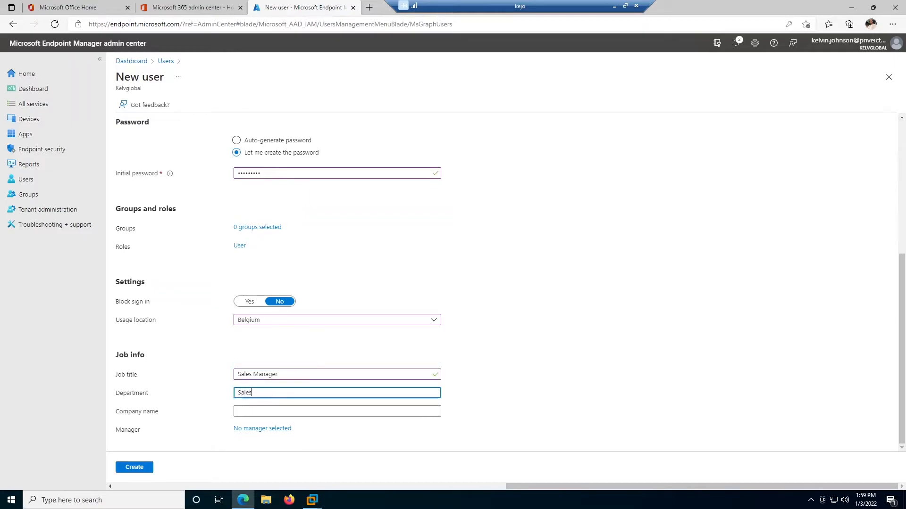
left_click(256, 410)
type("Kelvglobal ICT")
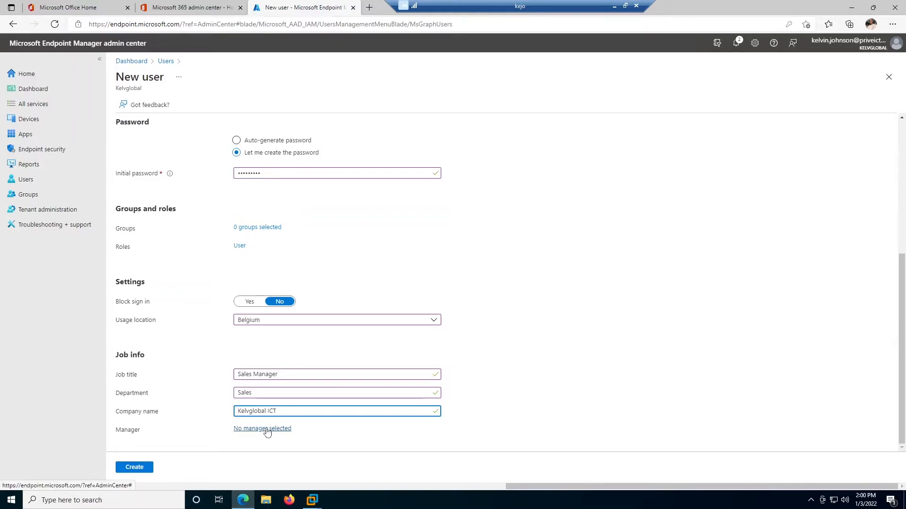
- Assign a colleague as the user's manager and create the account
left_click(264, 429)
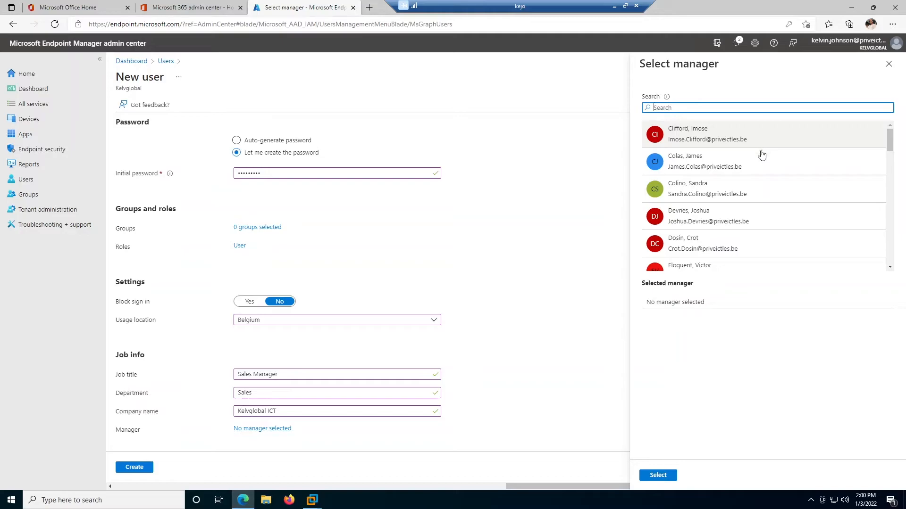
left_click(723, 191)
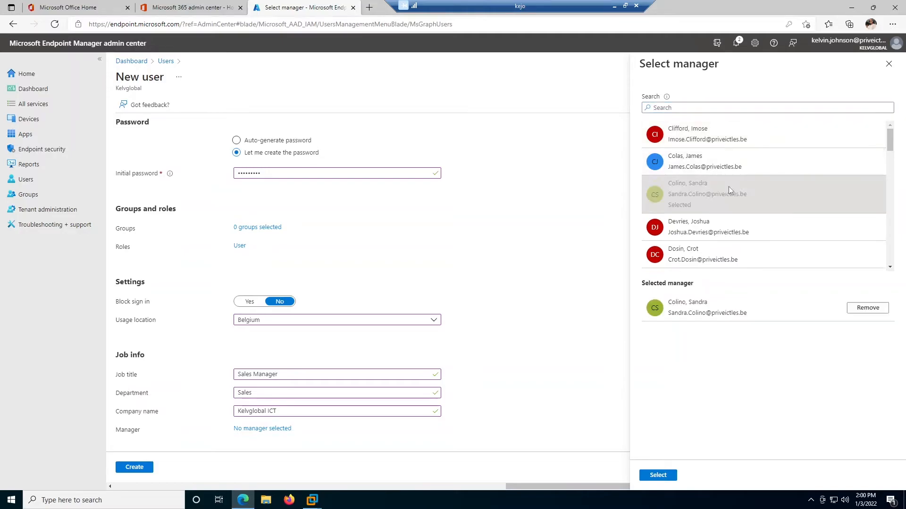
left_click(663, 476)
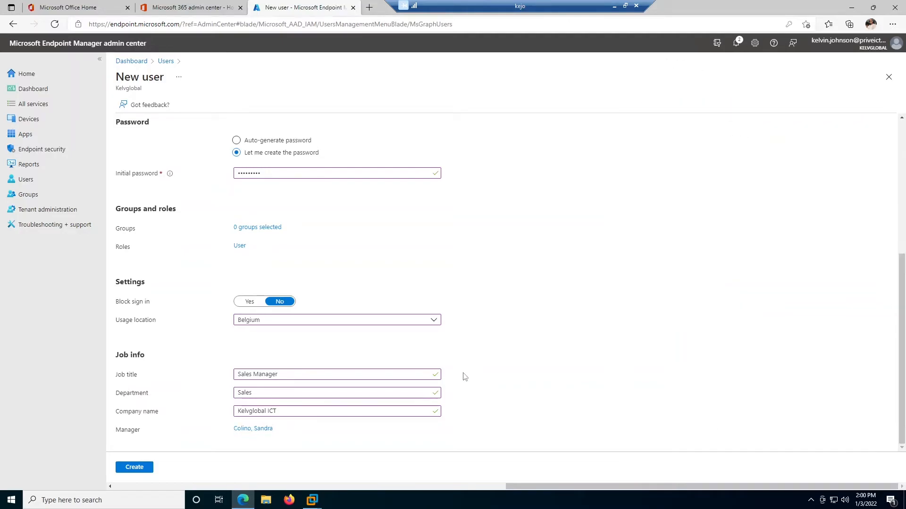
left_click(135, 469)
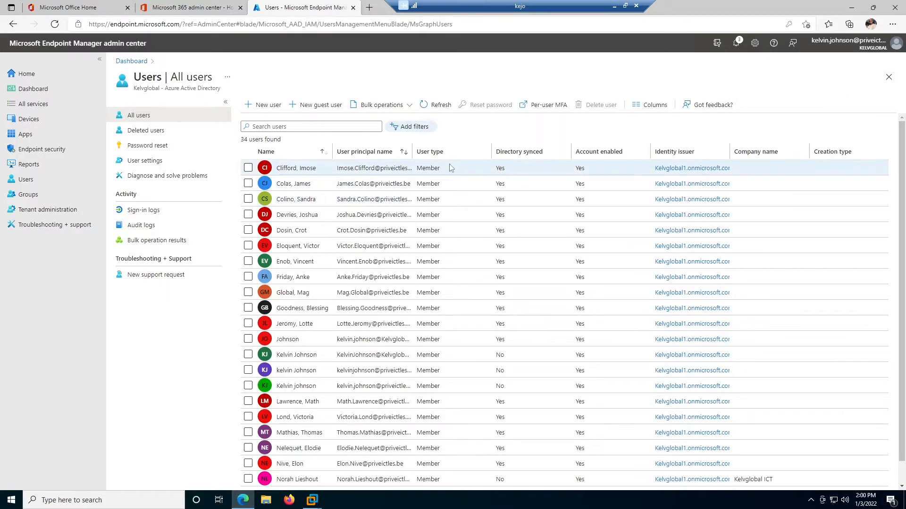
- Search the user list for the new user by first name and open their profile
left_click(302, 126)
type("norah")
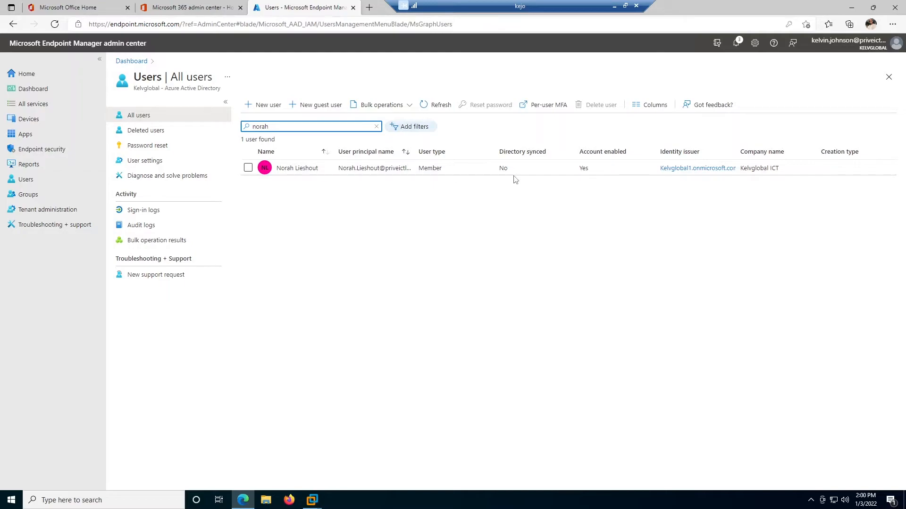
left_click(247, 168)
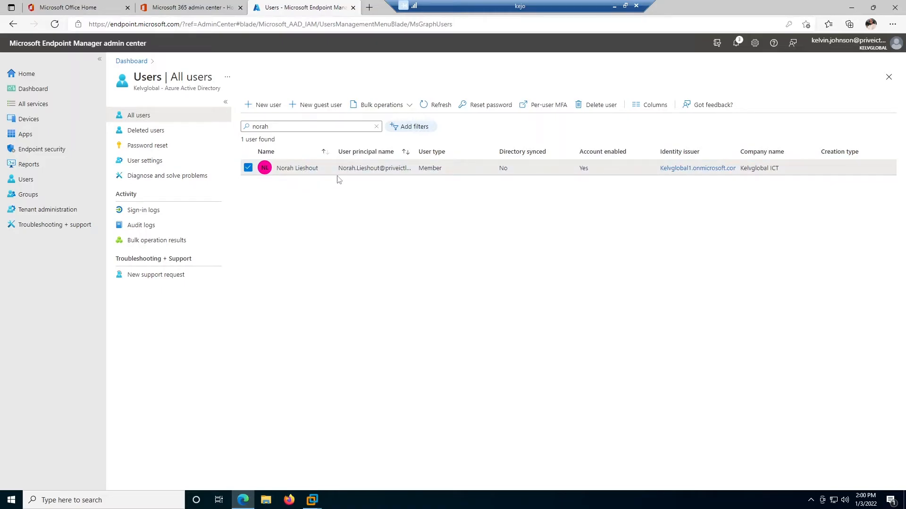
left_click(297, 168)
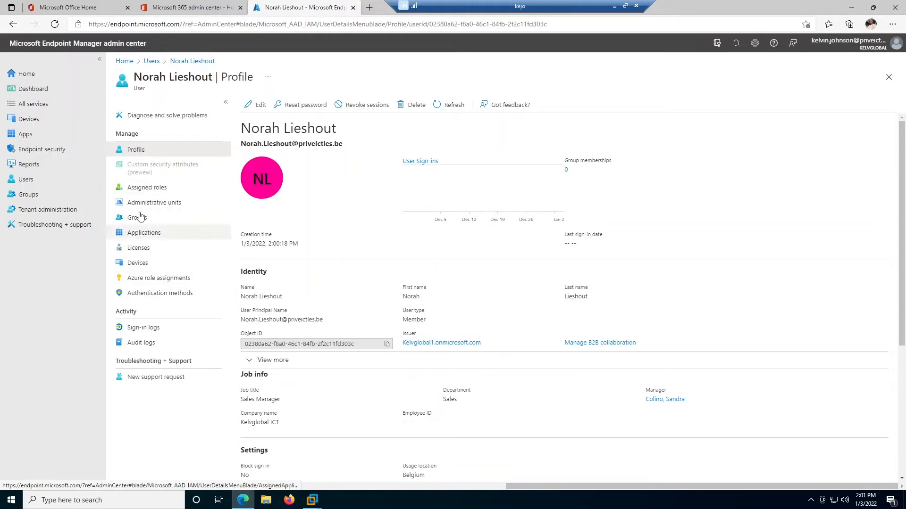
- Open the user's Licenses page and start a new license assignment
left_click(140, 248)
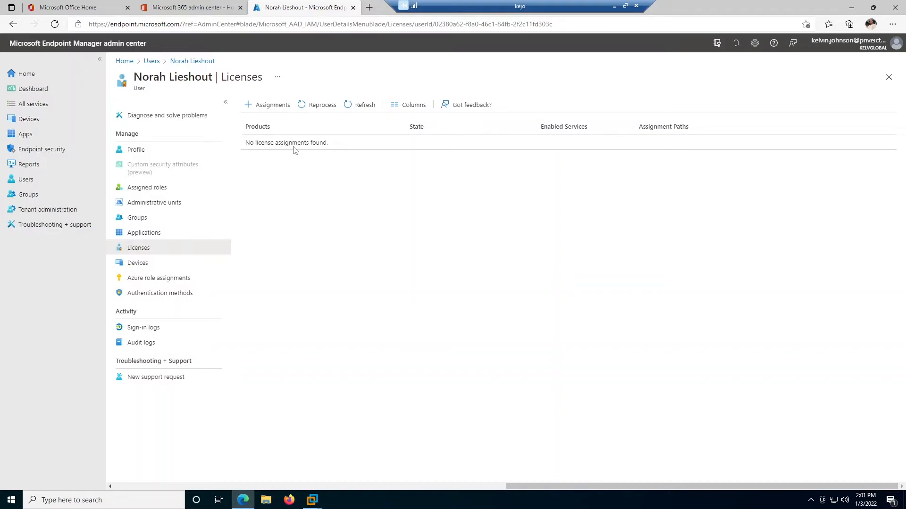
left_click(269, 111)
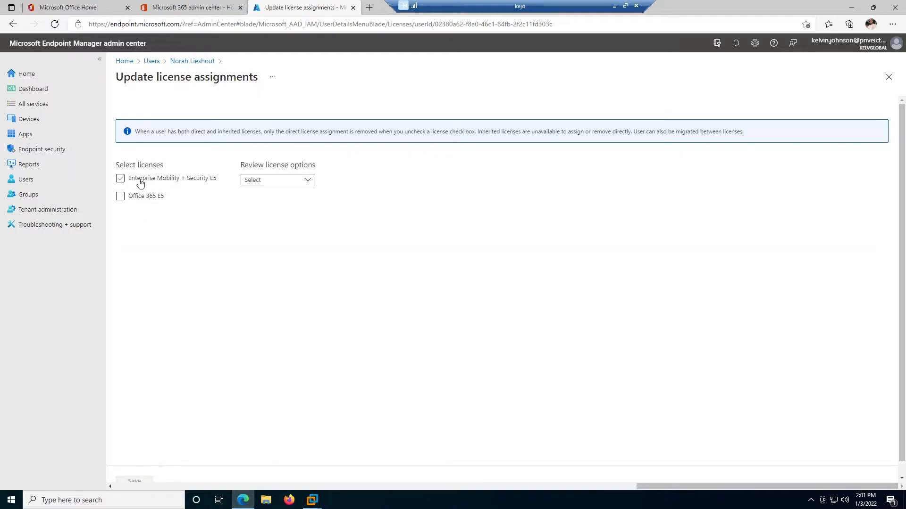
- Assign Enterprise Mobility + Security E5 with only the Microsoft Intune service enabled
left_click(123, 182)
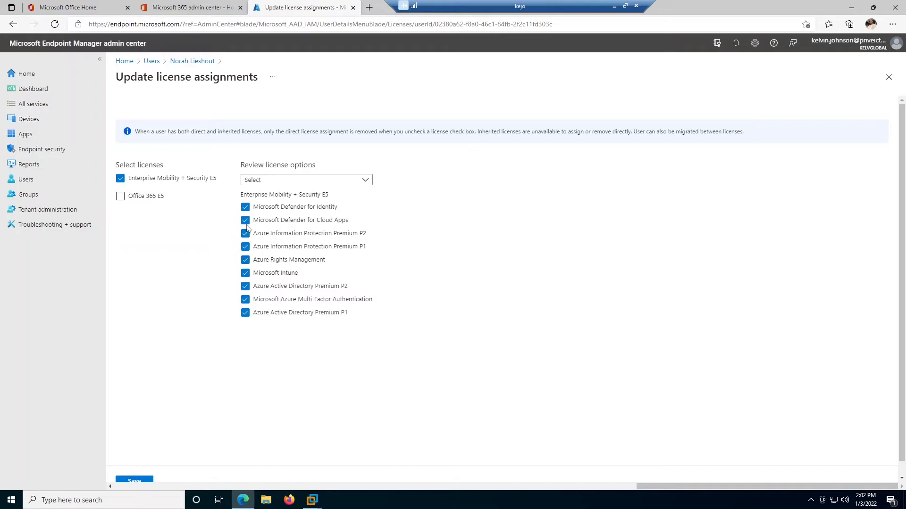
left_click(245, 206)
left_click(245, 220)
left_click(246, 233)
left_click(245, 247)
left_click(245, 260)
left_click(245, 273)
left_click(246, 287)
left_click(245, 300)
left_click(246, 313)
left_click(245, 273)
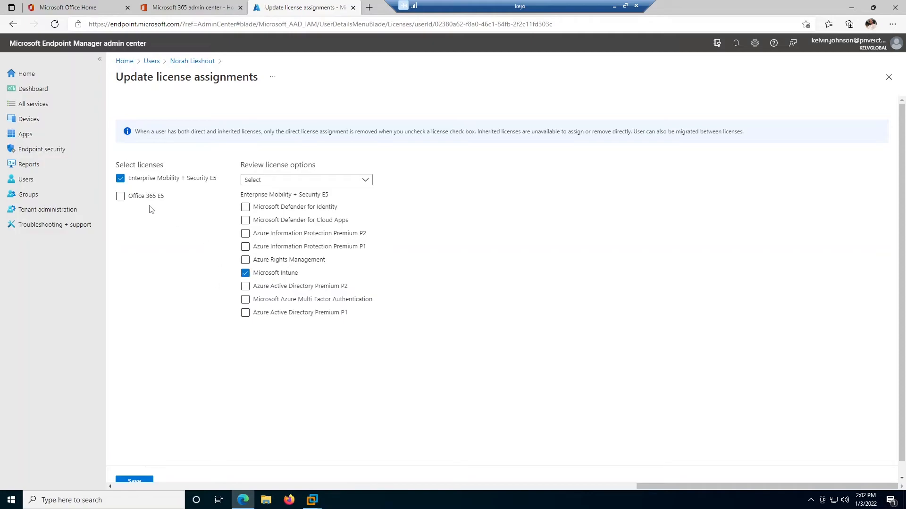
- Also assign Office 365 E5 with all its services enabled
left_click(129, 199)
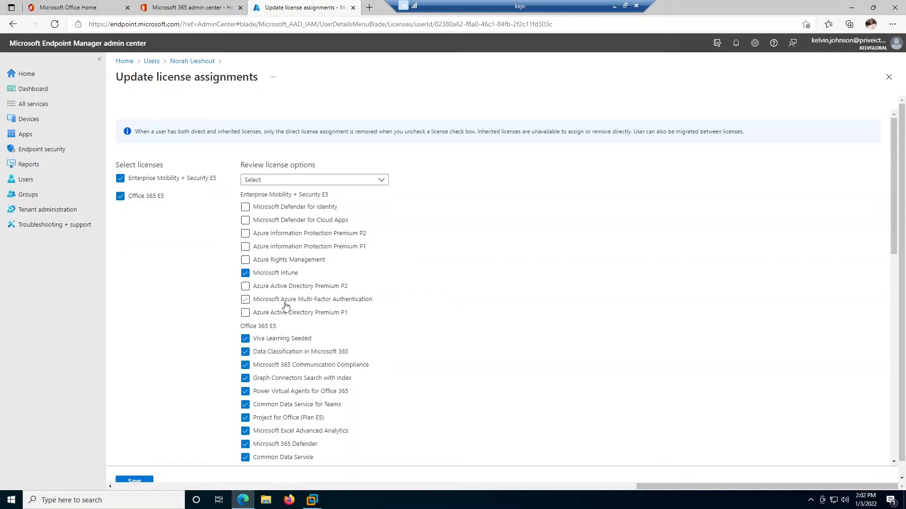
scroll(285, 306, "down", 7)
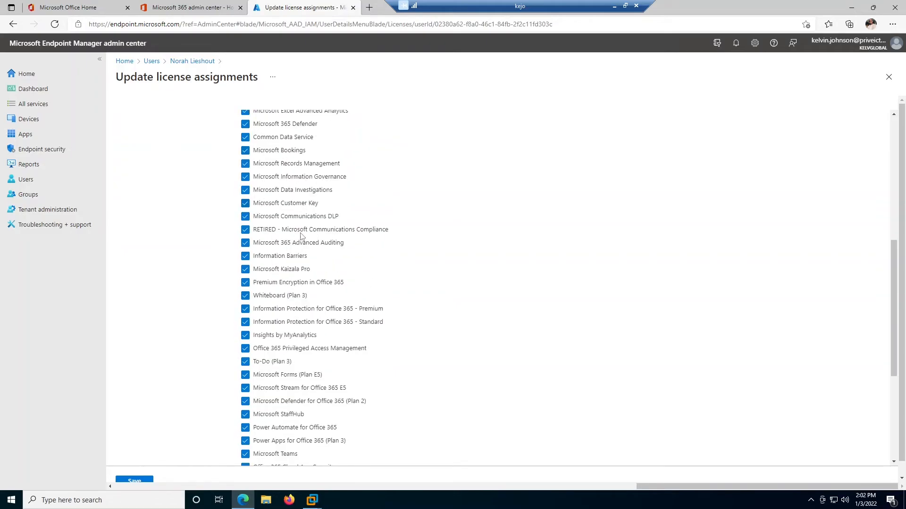
scroll(295, 283, "up", 4)
scroll(296, 276, "down", 2)
scroll(295, 278, "down", 2)
scroll(283, 271, "up", 6)
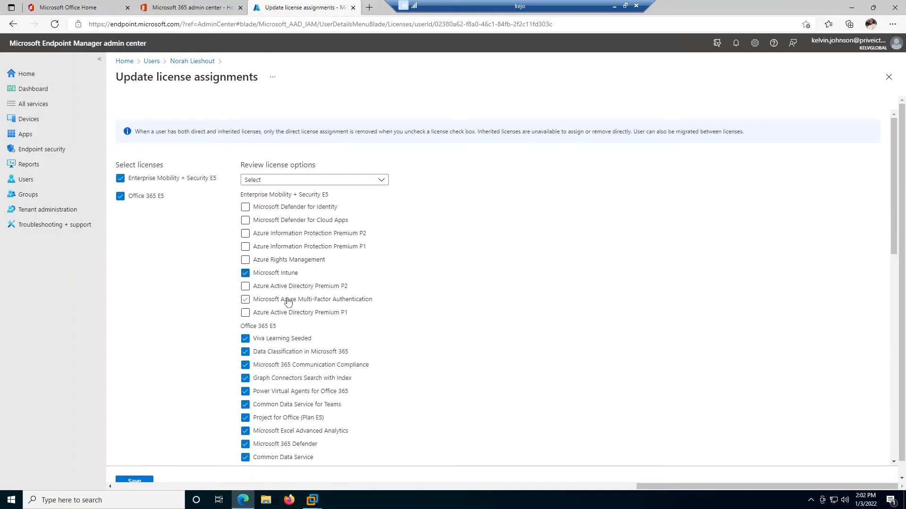
scroll(289, 302, "down", 7)
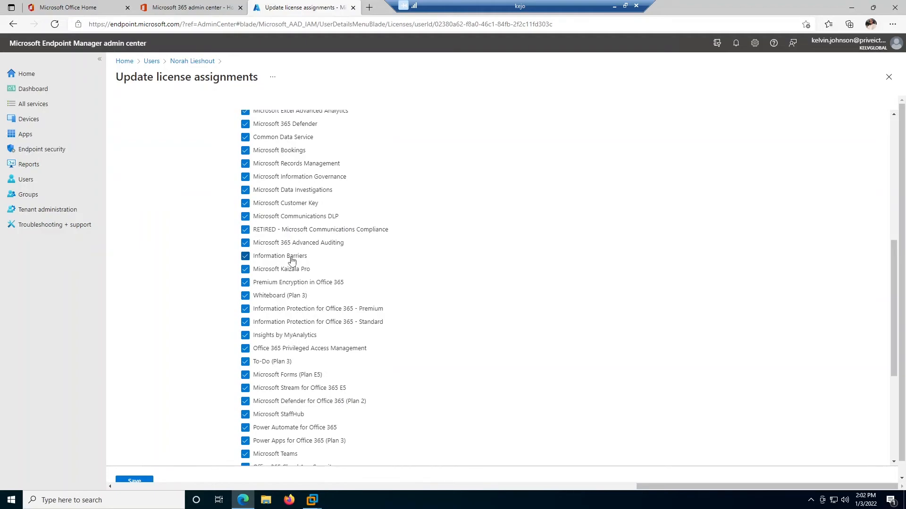
scroll(243, 269, "down", 3)
- Save the license assignments, close the editor and refresh until the licenses appear
left_click(136, 481)
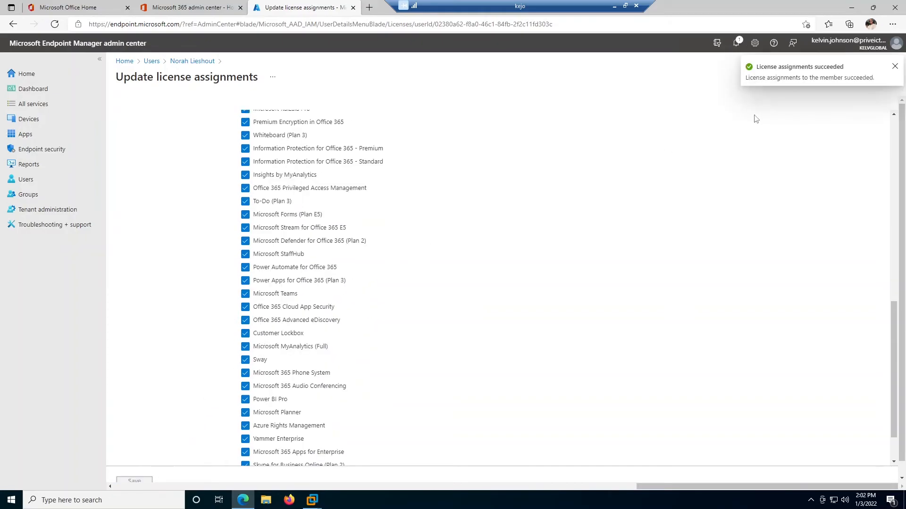
left_click(894, 66)
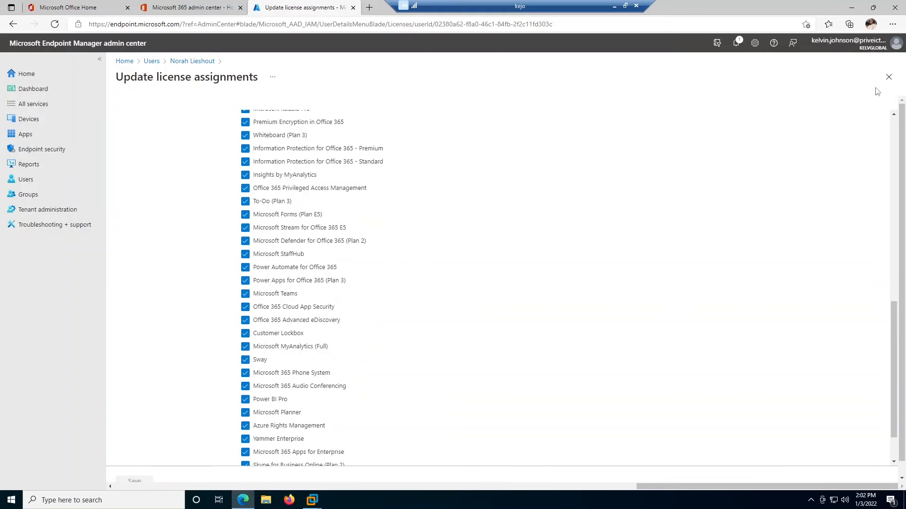
left_click(888, 77)
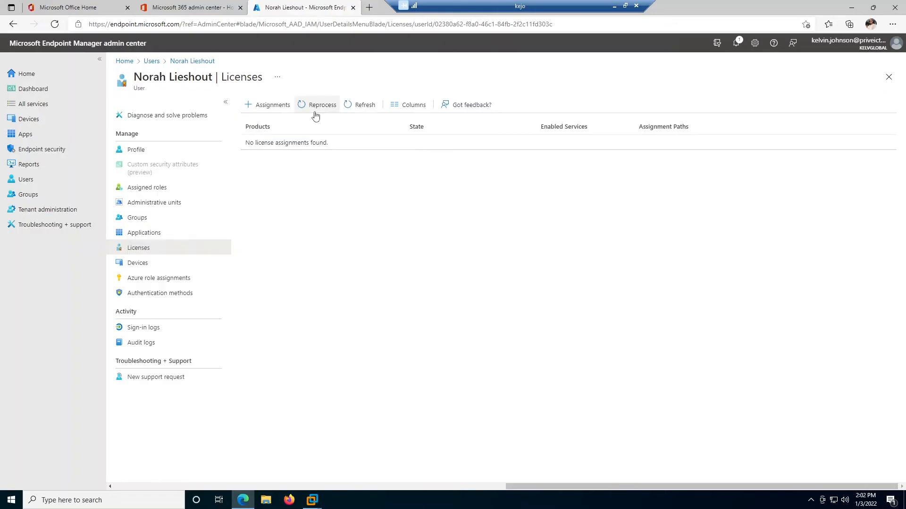
left_click(360, 105)
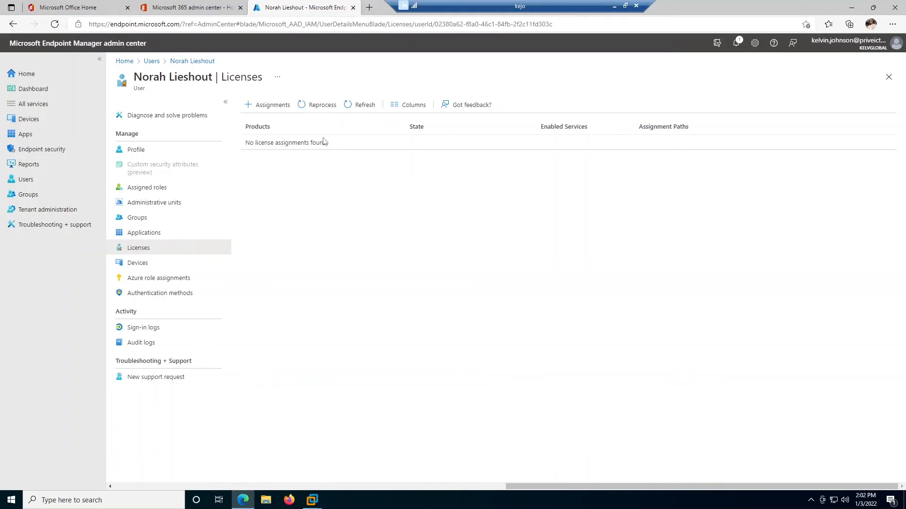
left_click(357, 106)
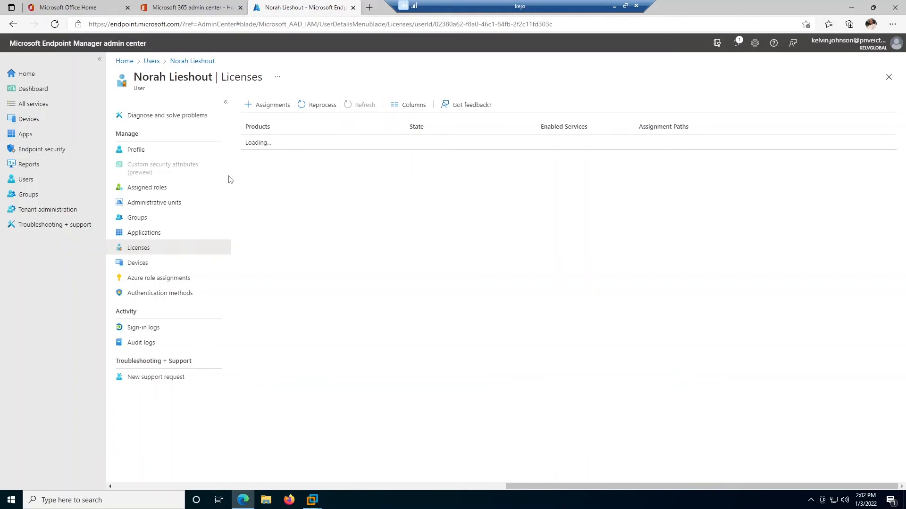